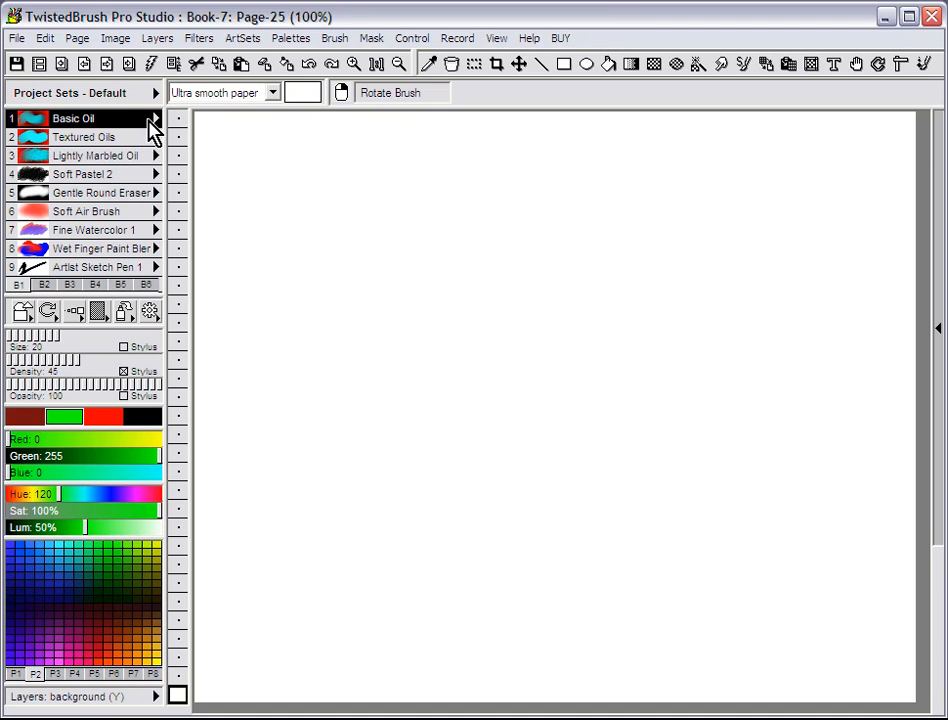
Step: Select the Simple Pattern brush from the Patterns - Base Brushes set for the first brush slot
{"action": "left_click", "coordinate": [153, 120]}
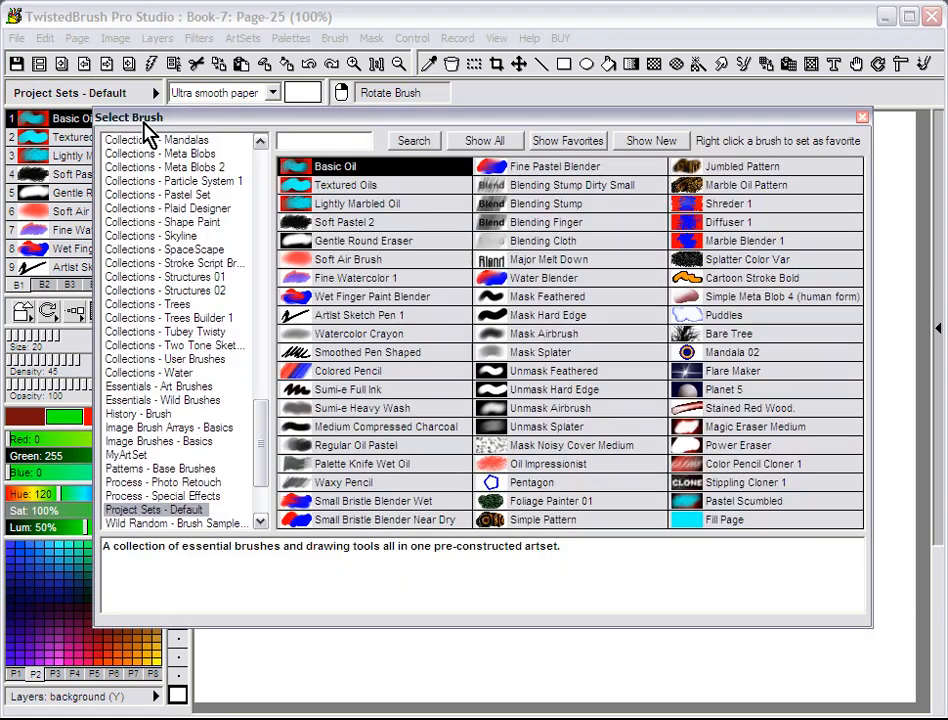
{"action": "left_click_drag", "start_coordinate": [265, 434], "coordinate": [262, 461]}
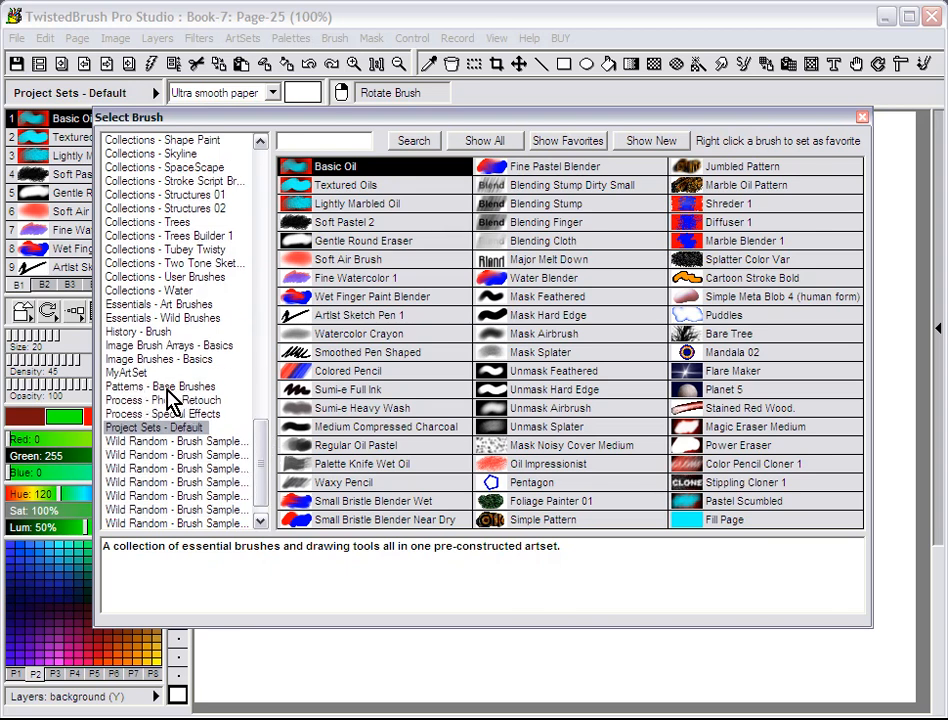
{"action": "left_click", "coordinate": [168, 388]}
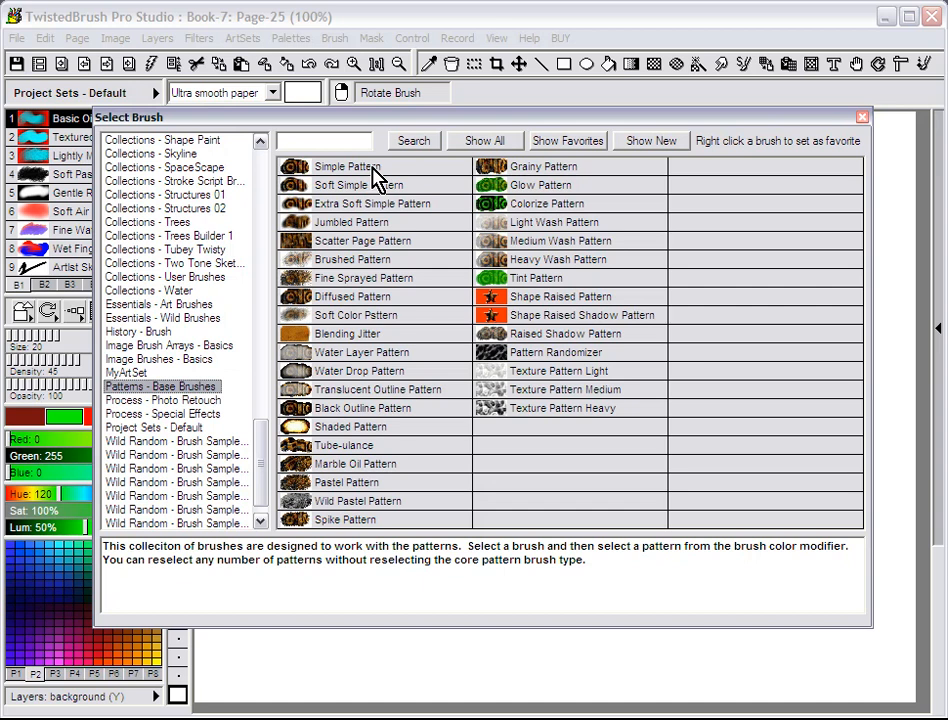
{"action": "left_click", "coordinate": [372, 168]}
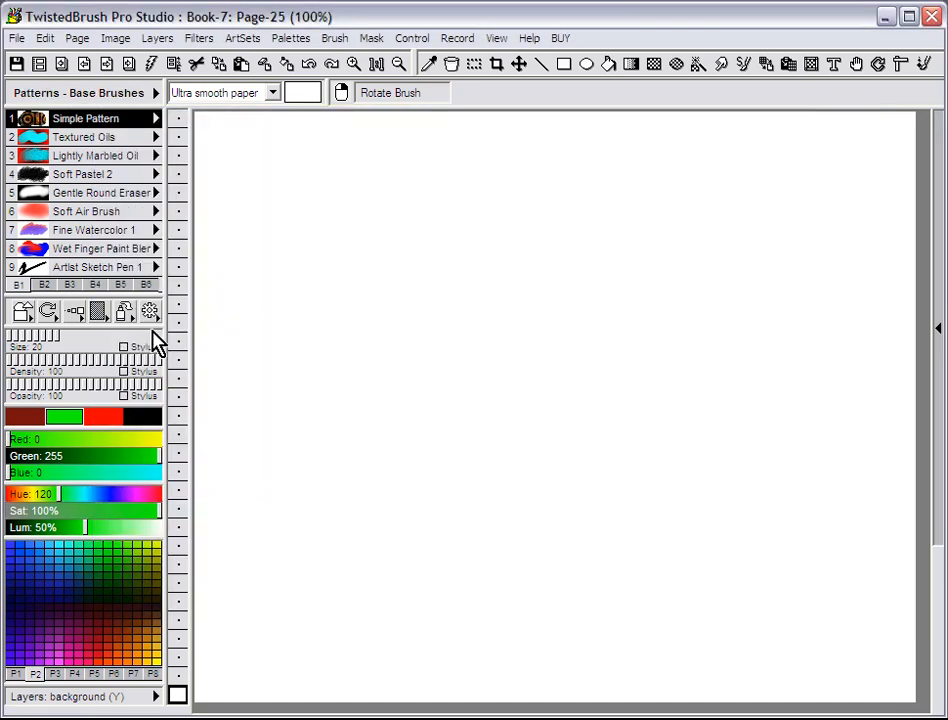
Step: Set the brush size to 65 and paint several broad strokes of the stone pattern across the page
{"action": "left_click", "coordinate": [104, 337]}
{"action": "mouse_move", "coordinate": [375, 262]}
{"action": "left_mouse_down"}
{"action": "mouse_move", "coordinate": [340, 316]}
{"action": "mouse_move", "coordinate": [417, 345]}
{"action": "mouse_move", "coordinate": [599, 317]}
{"action": "mouse_move", "coordinate": [625, 290]}
{"action": "left_mouse_up"}
{"action": "mouse_move", "coordinate": [592, 440]}
{"action": "left_mouse_down"}
{"action": "mouse_move", "coordinate": [452, 494]}
{"action": "mouse_move", "coordinate": [450, 411]}
{"action": "mouse_move", "coordinate": [633, 403]}
{"action": "left_mouse_up"}
{"action": "left_click_drag", "start_coordinate": [626, 190], "coordinate": [366, 175]}
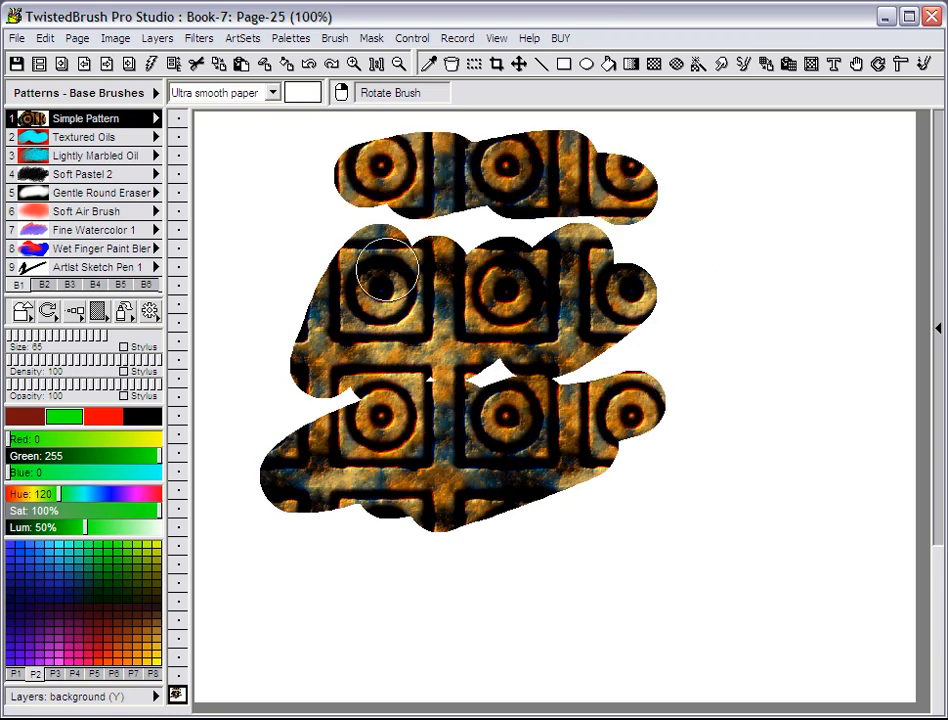
{"action": "mouse_move", "coordinate": [832, 576]}
{"action": "left_mouse_down"}
{"action": "mouse_move", "coordinate": [808, 614]}
{"action": "mouse_move", "coordinate": [880, 636]}
{"action": "left_mouse_up"}
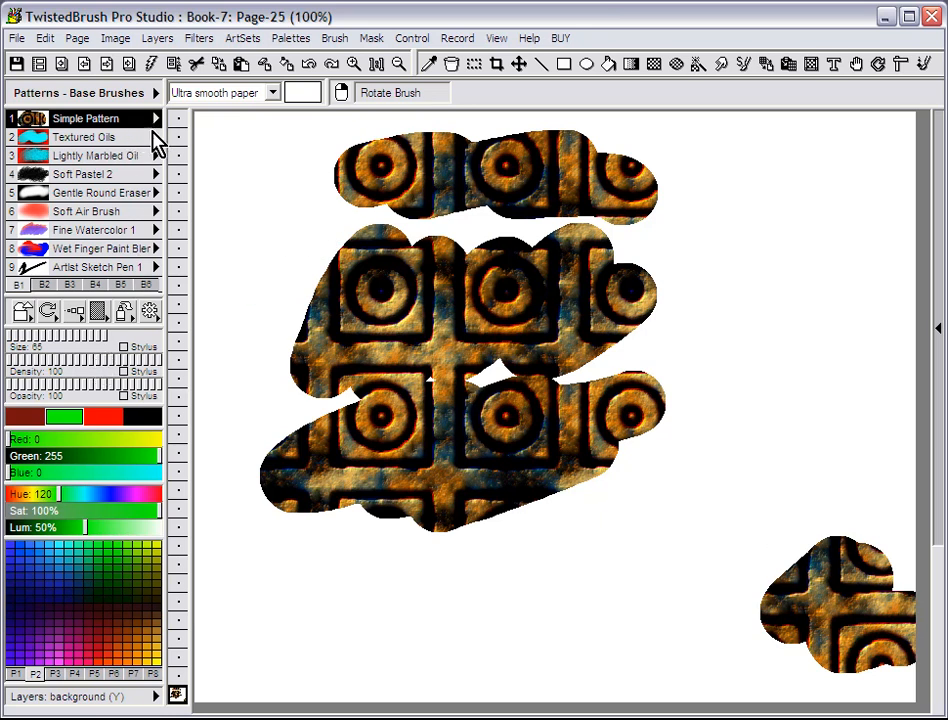
Step: Lower the brush density in stages to 32, painting a patch of the pattern at each scale
{"action": "left_click", "coordinate": [93, 370]}
{"action": "mouse_move", "coordinate": [712, 295]}
{"action": "left_mouse_down"}
{"action": "mouse_move", "coordinate": [692, 324]}
{"action": "mouse_move", "coordinate": [762, 392]}
{"action": "mouse_move", "coordinate": [698, 550]}
{"action": "left_mouse_up"}
{"action": "left_click", "coordinate": [60, 362]}
{"action": "left_click", "coordinate": [58, 367]}
{"action": "mouse_move", "coordinate": [506, 508]}
{"action": "left_mouse_down"}
{"action": "mouse_move", "coordinate": [647, 546]}
{"action": "mouse_move", "coordinate": [783, 466]}
{"action": "left_mouse_up"}
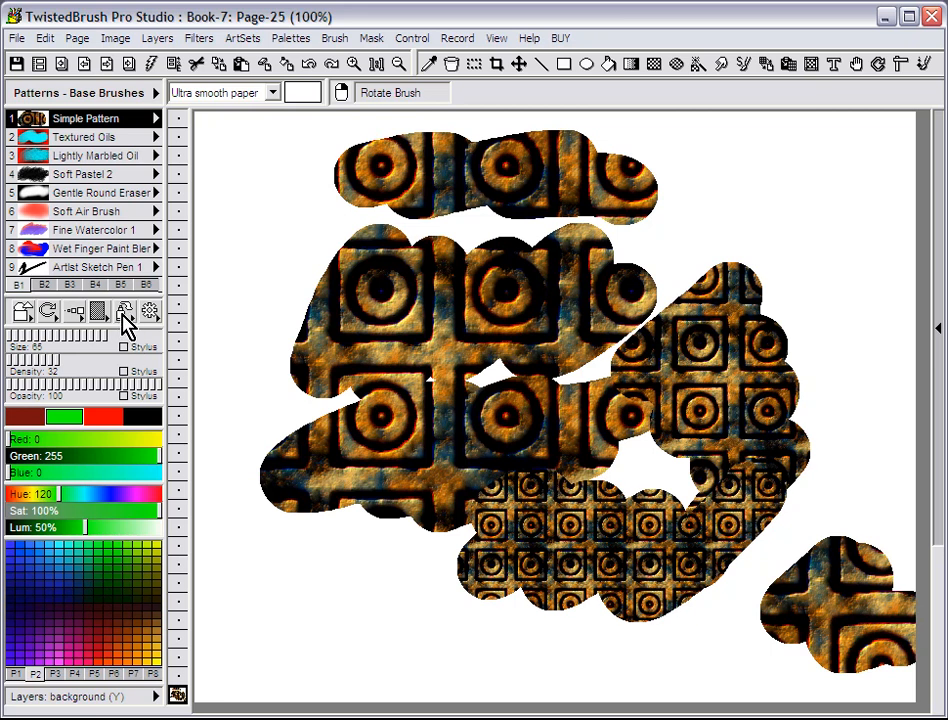
Step: Browse the pattern colour modifier sets, from Material and Nature through Other, Surface 1, Surface 2 and Utility 1
{"action": "left_click", "coordinate": [125, 314]}
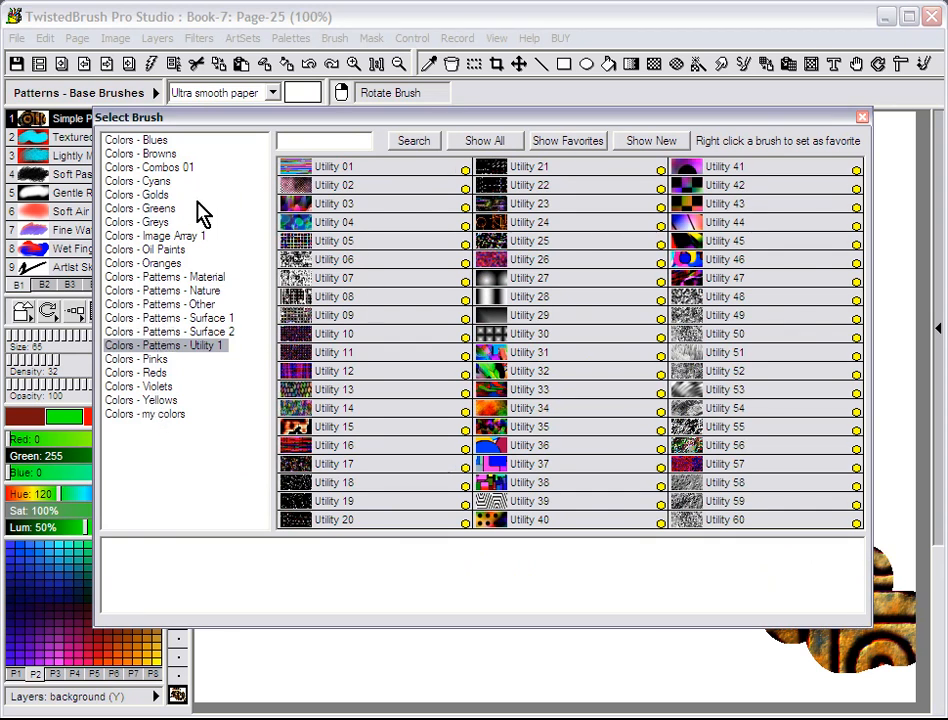
{"action": "left_click", "coordinate": [185, 280]}
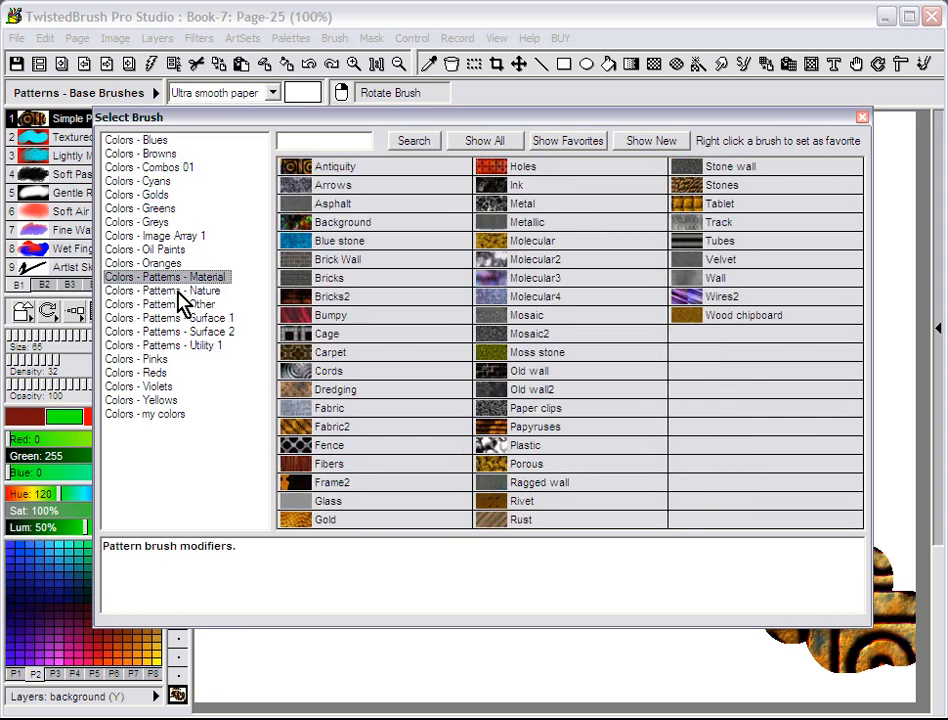
{"action": "left_click", "coordinate": [178, 293]}
{"action": "left_click", "coordinate": [185, 305]}
{"action": "left_click", "coordinate": [192, 318]}
{"action": "left_click", "coordinate": [197, 332]}
{"action": "left_click", "coordinate": [197, 346]}
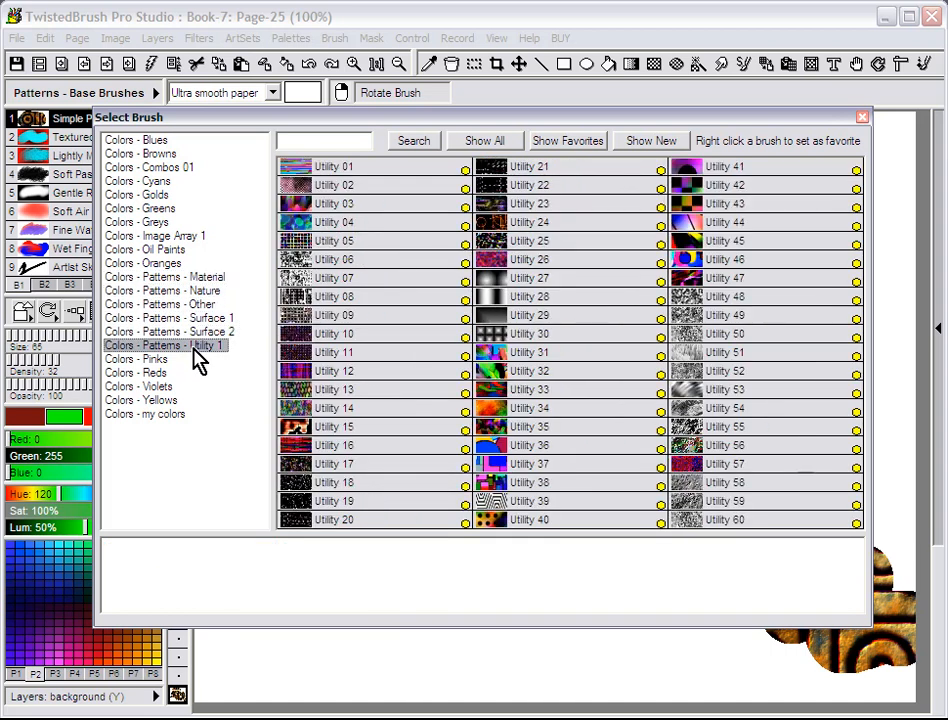
{"action": "left_click", "coordinate": [190, 278]}
Step: Choose the Wood3 pattern from the Patterns - Nature set and paint two wood-textured areas, the second at density 73
{"action": "left_click", "coordinate": [195, 291]}
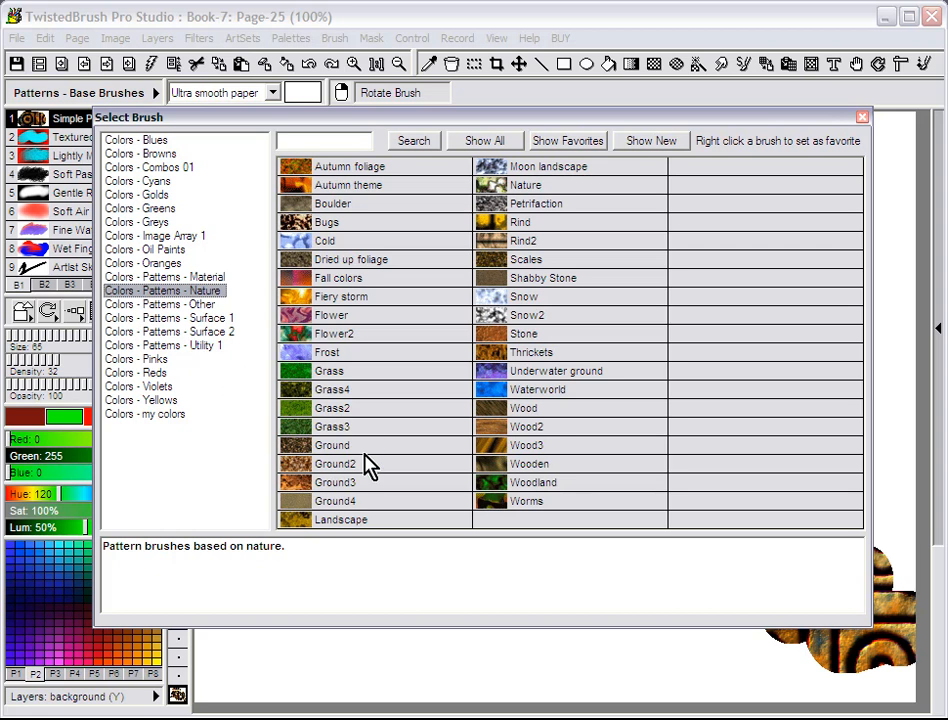
{"action": "left_click", "coordinate": [523, 448]}
{"action": "mouse_move", "coordinate": [405, 465]}
{"action": "left_mouse_down"}
{"action": "mouse_move", "coordinate": [614, 307]}
{"action": "mouse_move", "coordinate": [748, 289]}
{"action": "mouse_move", "coordinate": [540, 322]}
{"action": "mouse_move", "coordinate": [370, 265]}
{"action": "mouse_move", "coordinate": [245, 402]}
{"action": "left_mouse_up"}
{"action": "left_click", "coordinate": [117, 365]}
{"action": "mouse_move", "coordinate": [390, 400]}
{"action": "left_mouse_down"}
{"action": "mouse_move", "coordinate": [313, 491]}
{"action": "mouse_move", "coordinate": [360, 546]}
{"action": "mouse_move", "coordinate": [517, 548]}
{"action": "mouse_move", "coordinate": [830, 440]}
{"action": "left_mouse_up"}
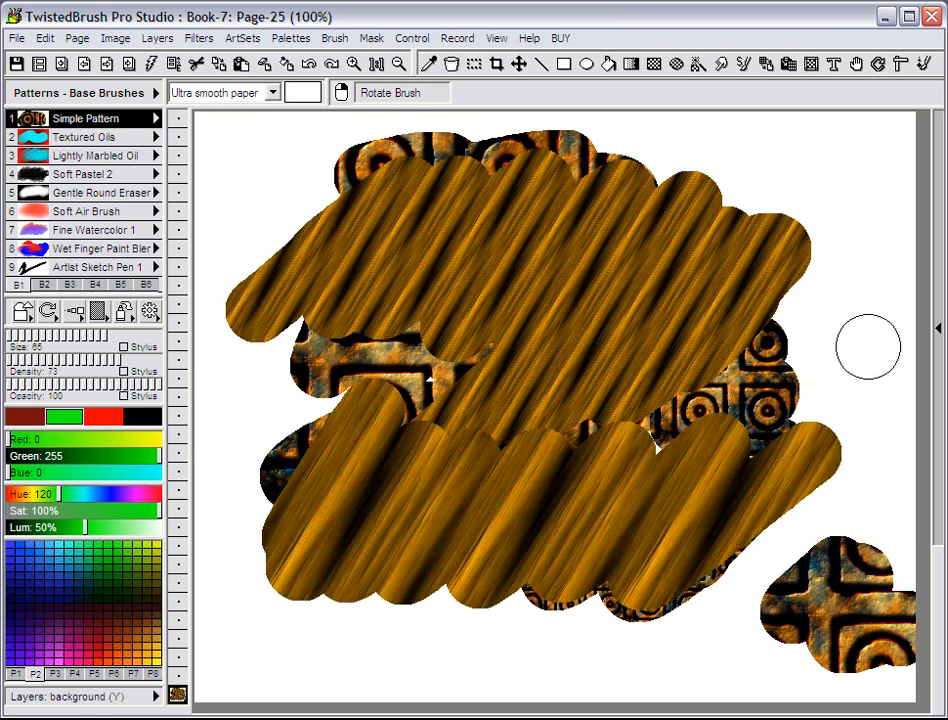
Step: Switch to the tiled grey radial-gradient pattern from the Patterns - Utility 1 set and paint it over the wood strokes
{"action": "left_click", "coordinate": [127, 316]}
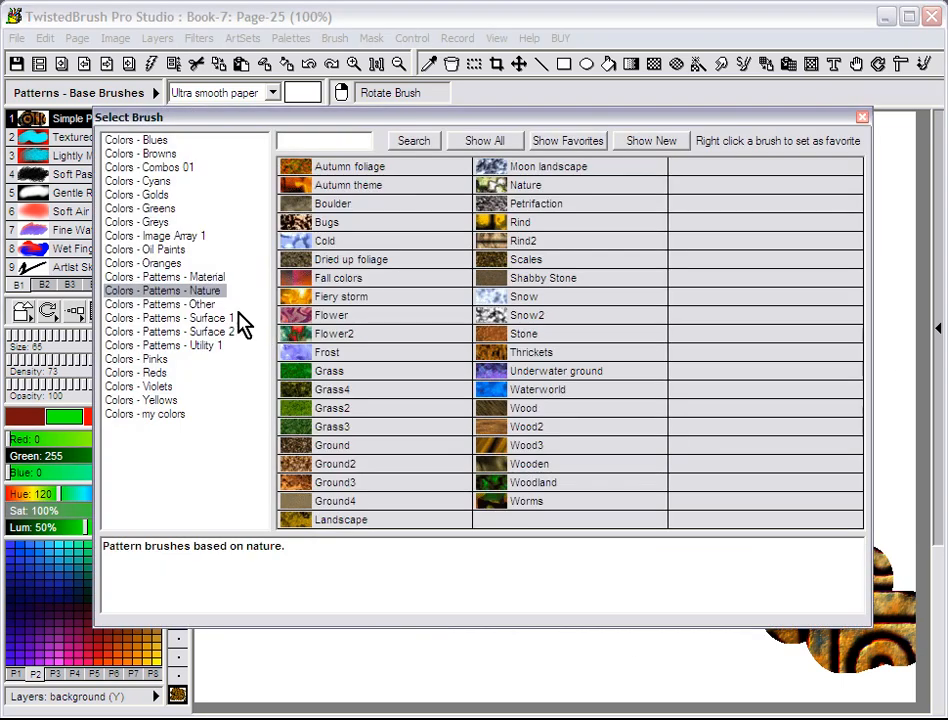
{"action": "left_click", "coordinate": [215, 346]}
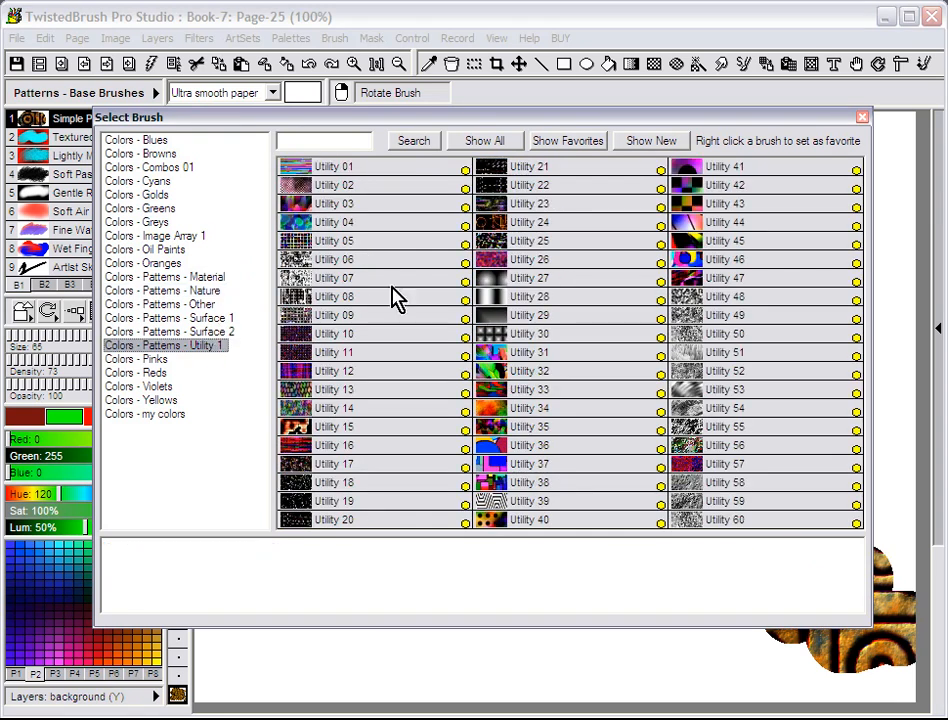
{"action": "left_click", "coordinate": [520, 281]}
{"action": "mouse_move", "coordinate": [705, 248]}
{"action": "left_mouse_down"}
{"action": "mouse_move", "coordinate": [772, 260]}
{"action": "mouse_move", "coordinate": [755, 561]}
{"action": "mouse_move", "coordinate": [340, 283]}
{"action": "mouse_move", "coordinate": [470, 449]}
{"action": "left_mouse_up"}
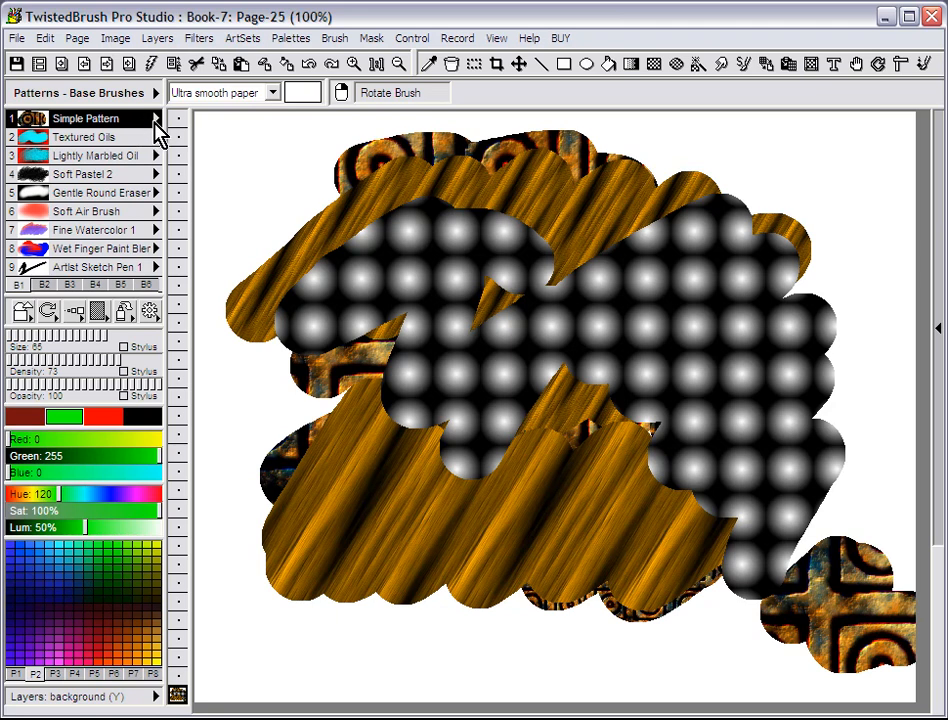
Step: Select the Water Drop Pattern brush, clear the page and paint a dark-edged patch of the stone pattern
{"action": "left_click", "coordinate": [156, 118]}
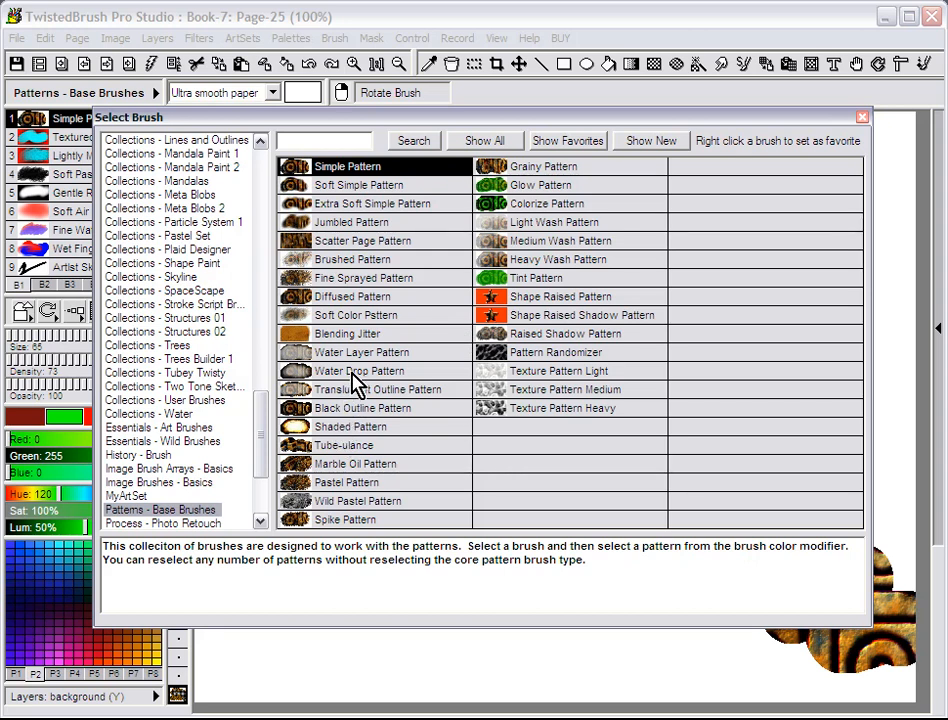
{"action": "left_click", "coordinate": [353, 372]}
{"action": "mouse_move", "coordinate": [345, 387]}
{"action": "left_mouse_down"}
{"action": "mouse_move", "coordinate": [263, 536]}
{"action": "mouse_move", "coordinate": [274, 552]}
{"action": "mouse_move", "coordinate": [455, 453]}
{"action": "mouse_move", "coordinate": [476, 485]}
{"action": "mouse_move", "coordinate": [418, 588]}
{"action": "left_mouse_up"}
{"action": "left_click", "coordinate": [265, 63]}
{"action": "mouse_move", "coordinate": [362, 275]}
{"action": "left_mouse_down"}
{"action": "mouse_move", "coordinate": [313, 349]}
{"action": "mouse_move", "coordinate": [494, 296]}
{"action": "mouse_move", "coordinate": [568, 286]}
{"action": "mouse_move", "coordinate": [599, 307]}
{"action": "left_mouse_up"}
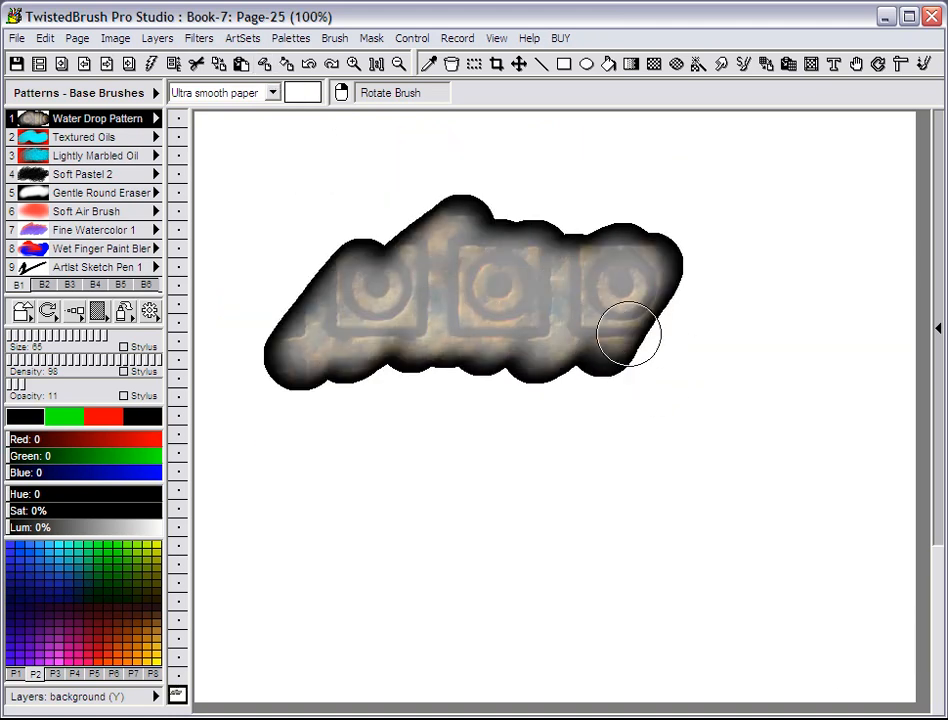
{"action": "mouse_move", "coordinate": [341, 313]}
{"action": "left_mouse_down"}
{"action": "mouse_move", "coordinate": [609, 311]}
{"action": "mouse_move", "coordinate": [491, 344]}
{"action": "mouse_move", "coordinate": [369, 330]}
{"action": "left_mouse_up"}
Step: Paint two more water drop patches, one with the grey gradient-dot pattern and one with the multicoloured Utility 44 pattern
{"action": "left_click", "coordinate": [125, 313]}
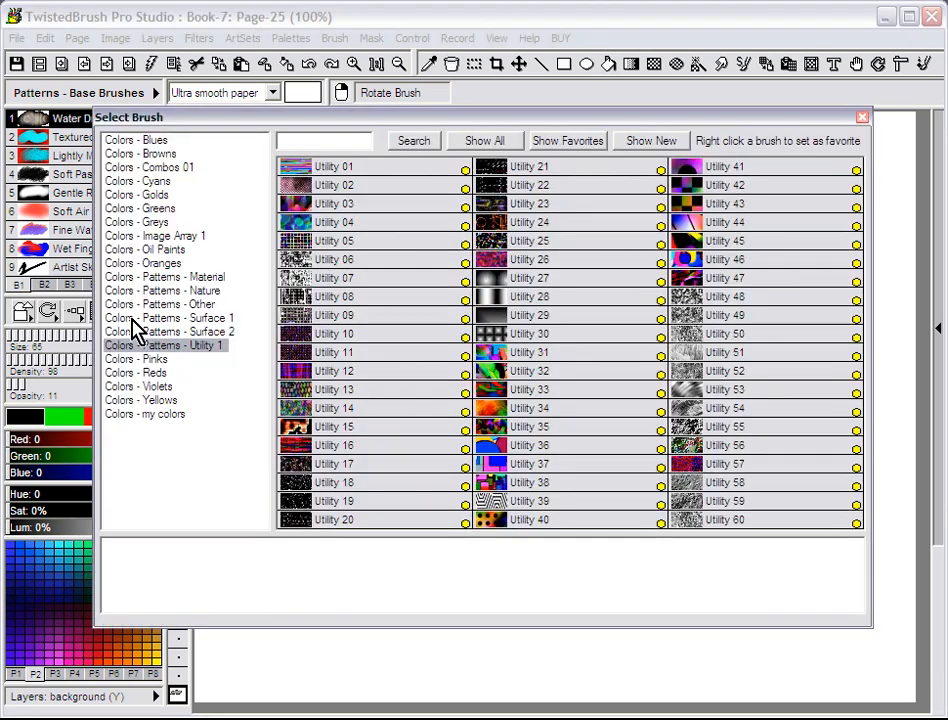
{"action": "left_click", "coordinate": [523, 292]}
{"action": "mouse_move", "coordinate": [421, 470]}
{"action": "left_mouse_down"}
{"action": "mouse_move", "coordinate": [422, 497]}
{"action": "mouse_move", "coordinate": [582, 501]}
{"action": "left_mouse_up"}
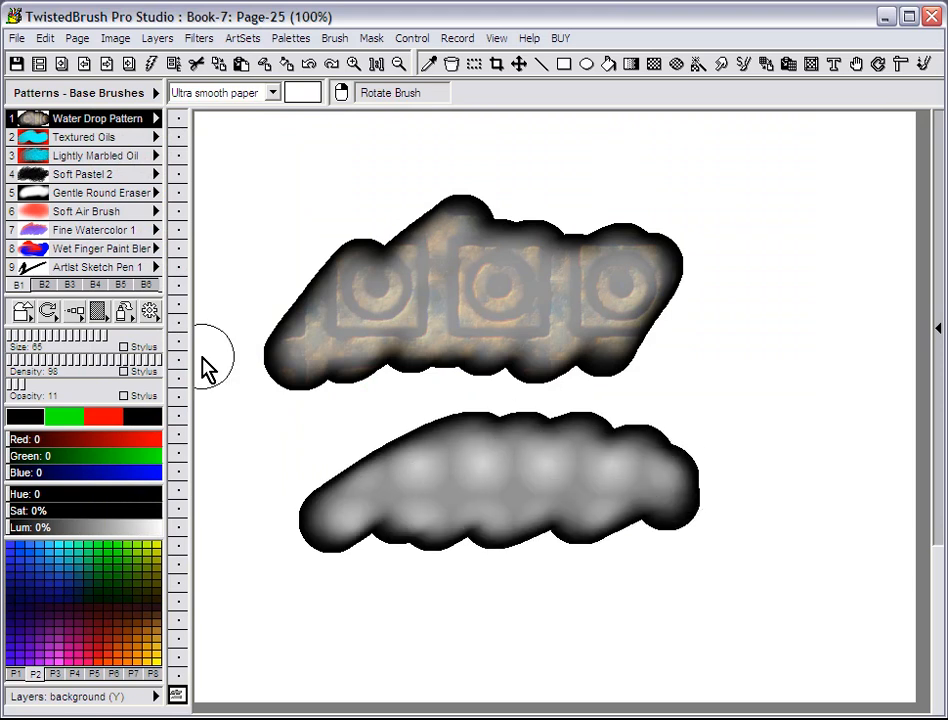
{"action": "left_click", "coordinate": [133, 311]}
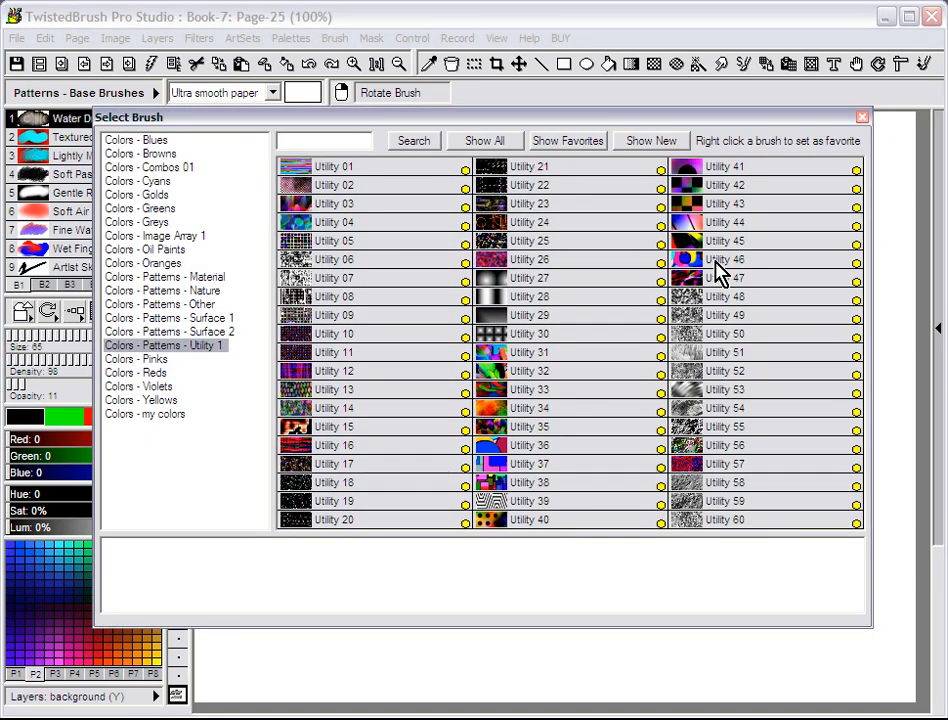
{"action": "left_click", "coordinate": [709, 228]}
{"action": "mouse_move", "coordinate": [700, 248]}
{"action": "left_mouse_down"}
{"action": "mouse_move", "coordinate": [700, 282]}
{"action": "mouse_move", "coordinate": [731, 301]}
{"action": "mouse_move", "coordinate": [732, 370]}
{"action": "mouse_move", "coordinate": [746, 405]}
{"action": "mouse_move", "coordinate": [852, 405]}
{"action": "mouse_move", "coordinate": [779, 517]}
{"action": "left_mouse_up"}
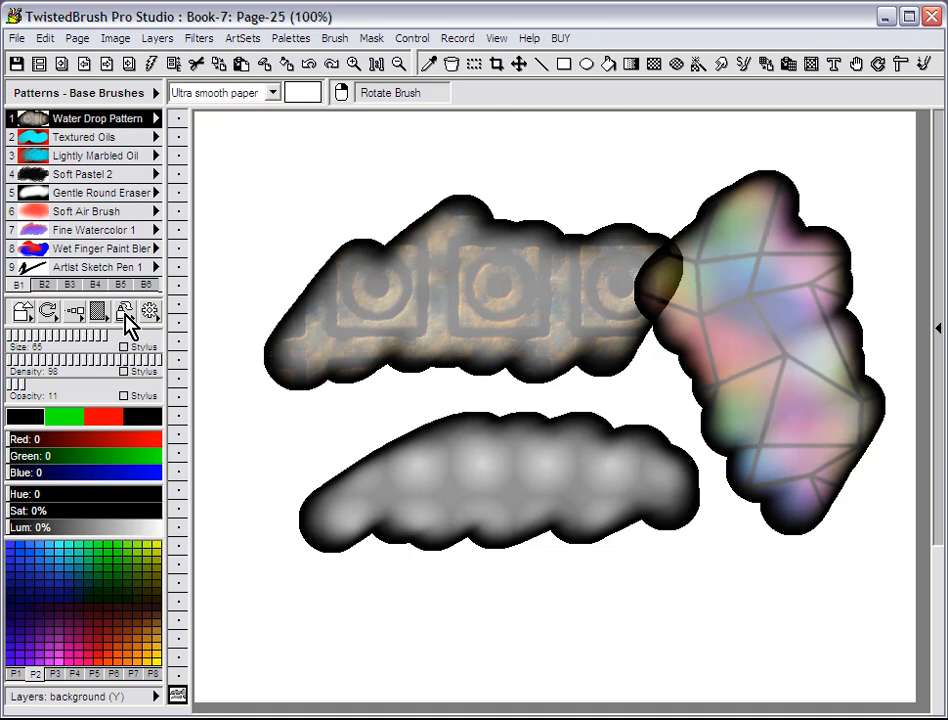
Step: Select the Shape Raised Shadow Pattern brush at size 172, clear the page and stamp three stone-patterned stars
{"action": "left_click", "coordinate": [154, 118]}
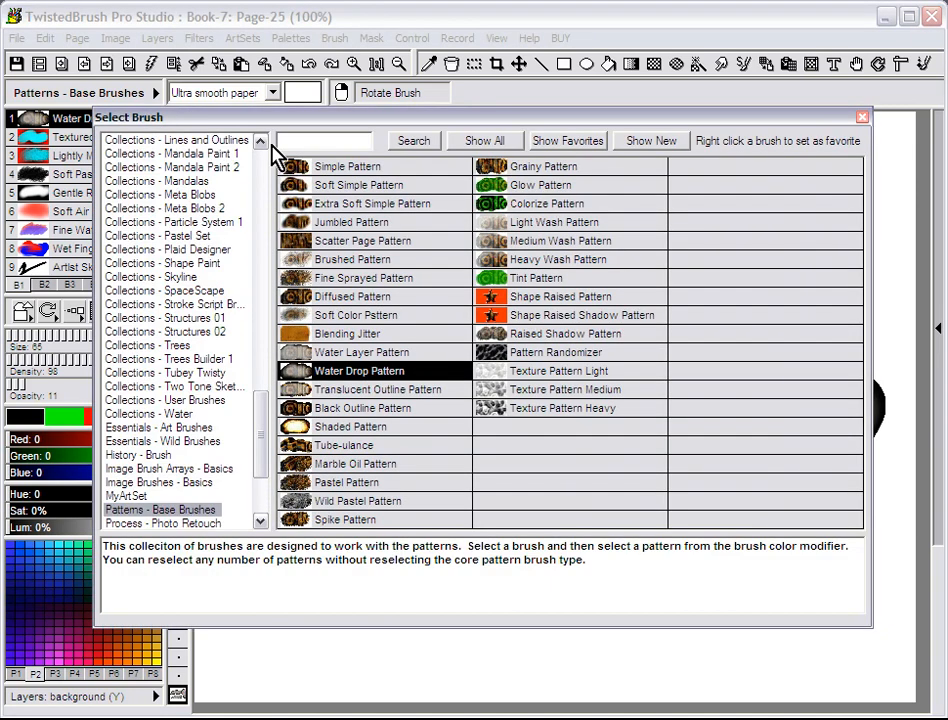
{"action": "left_click", "coordinate": [537, 318]}
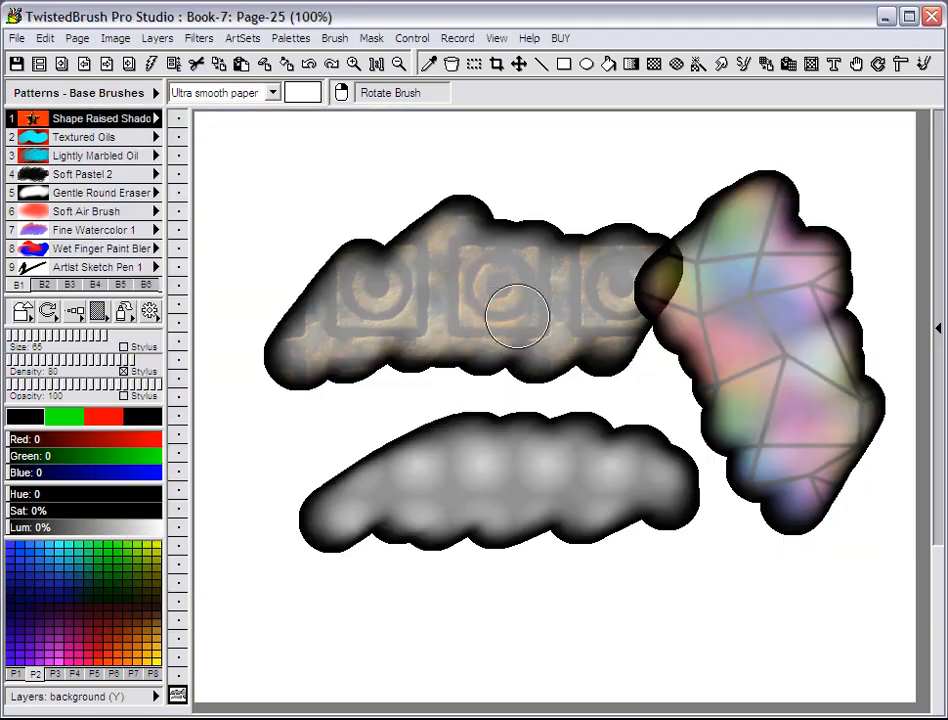
{"action": "left_click", "coordinate": [125, 337]}
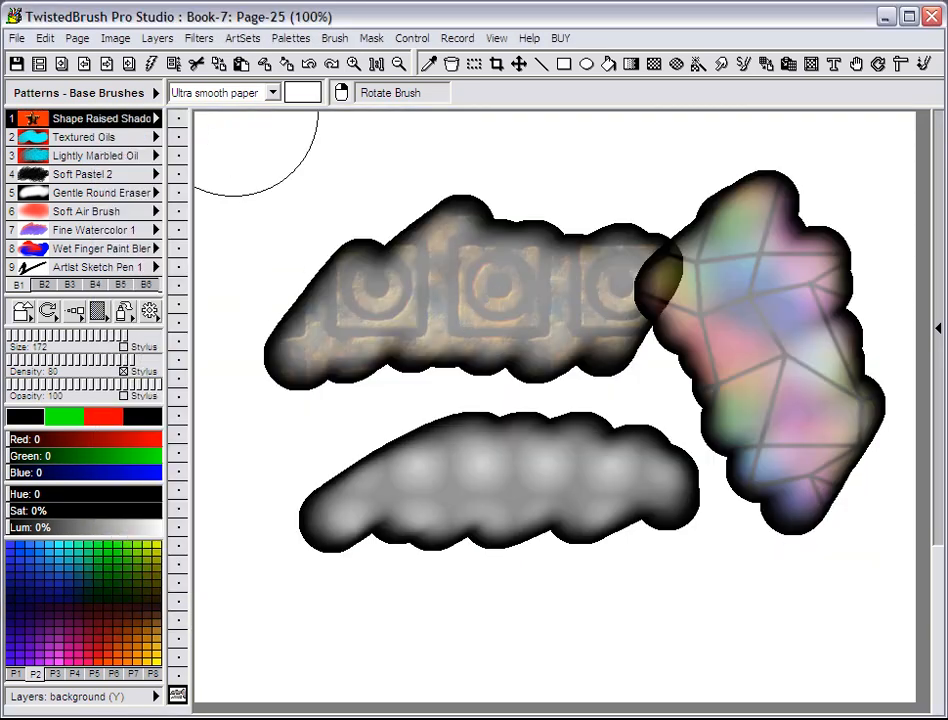
{"action": "left_click", "coordinate": [264, 64]}
{"action": "left_click", "coordinate": [415, 313]}
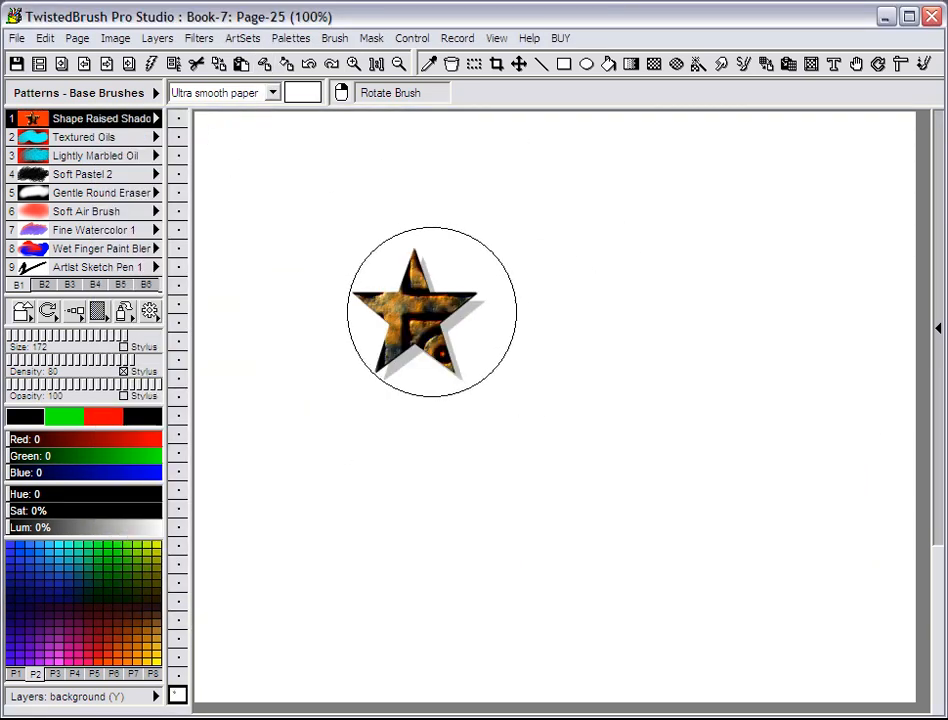
{"action": "left_click", "coordinate": [661, 286]}
{"action": "left_click", "coordinate": [477, 468]}
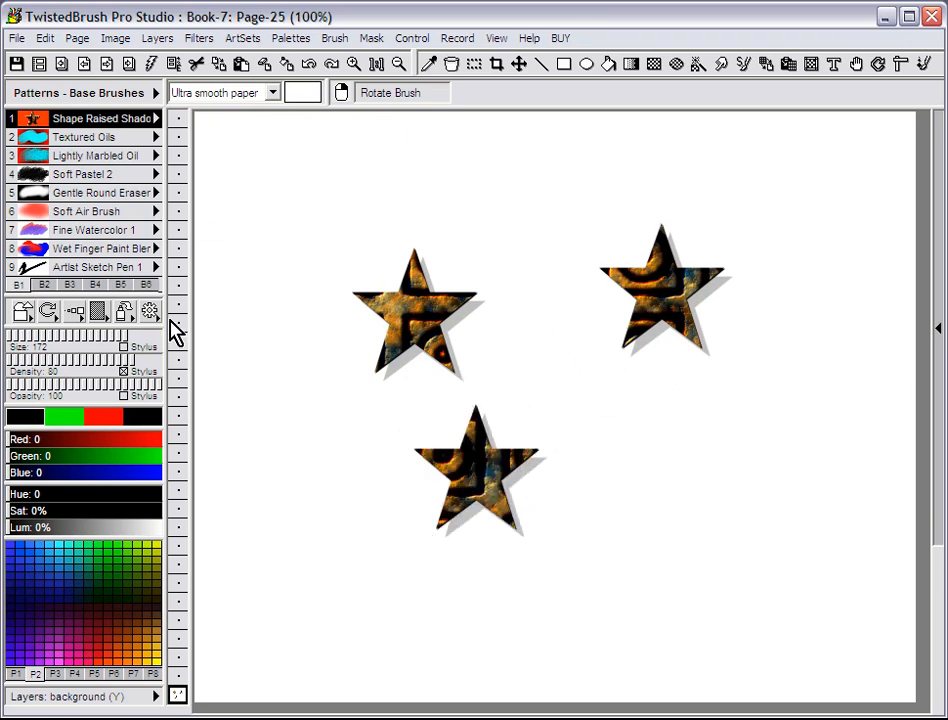
Step: Turn off stylus control of density, set the density to 42 and stamp a star with the finer pattern
{"action": "left_click", "coordinate": [84, 362]}
{"action": "left_click", "coordinate": [119, 371]}
{"action": "left_click", "coordinate": [124, 371]}
{"action": "left_click", "coordinate": [75, 362]}
{"action": "left_click", "coordinate": [310, 212]}
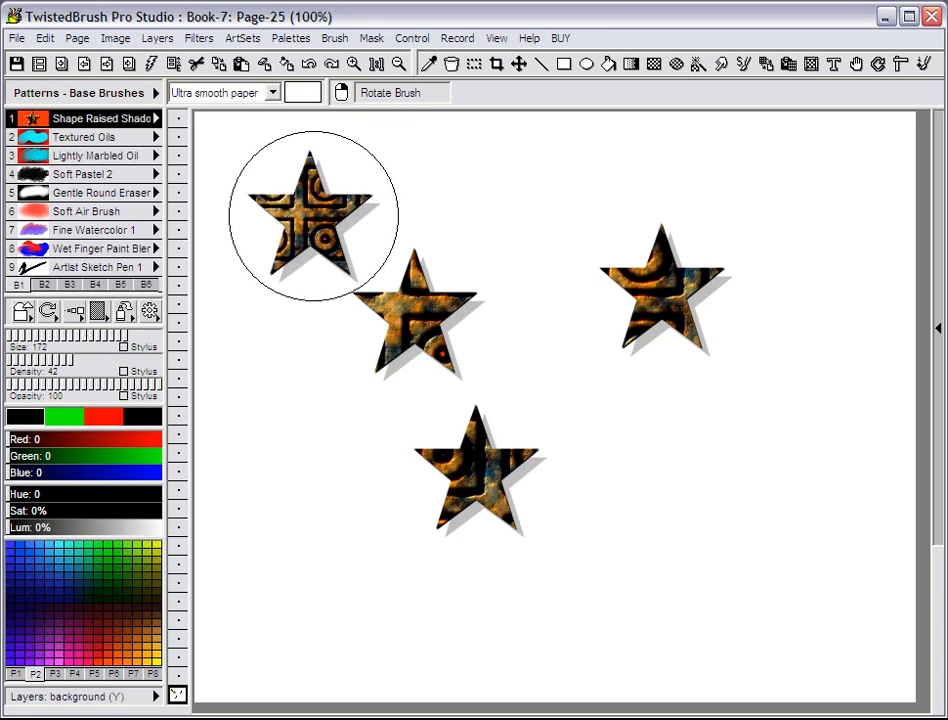
Step: Choose the multicoloured Utility 40 dot pattern and stamp two stars in the lower part of the page
{"action": "left_click", "coordinate": [125, 316]}
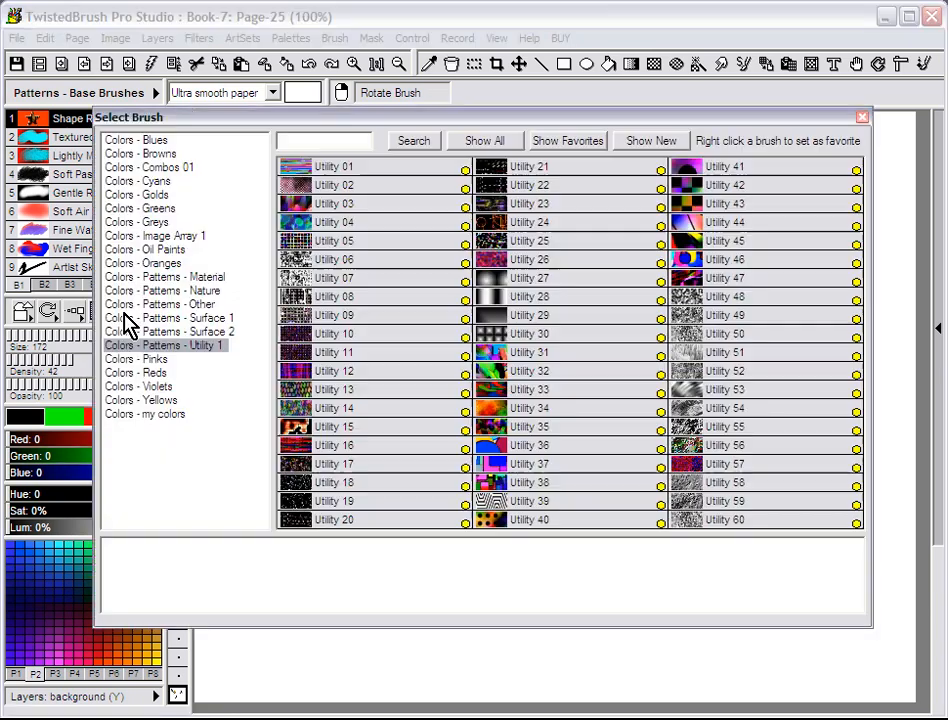
{"action": "left_click", "coordinate": [522, 532]}
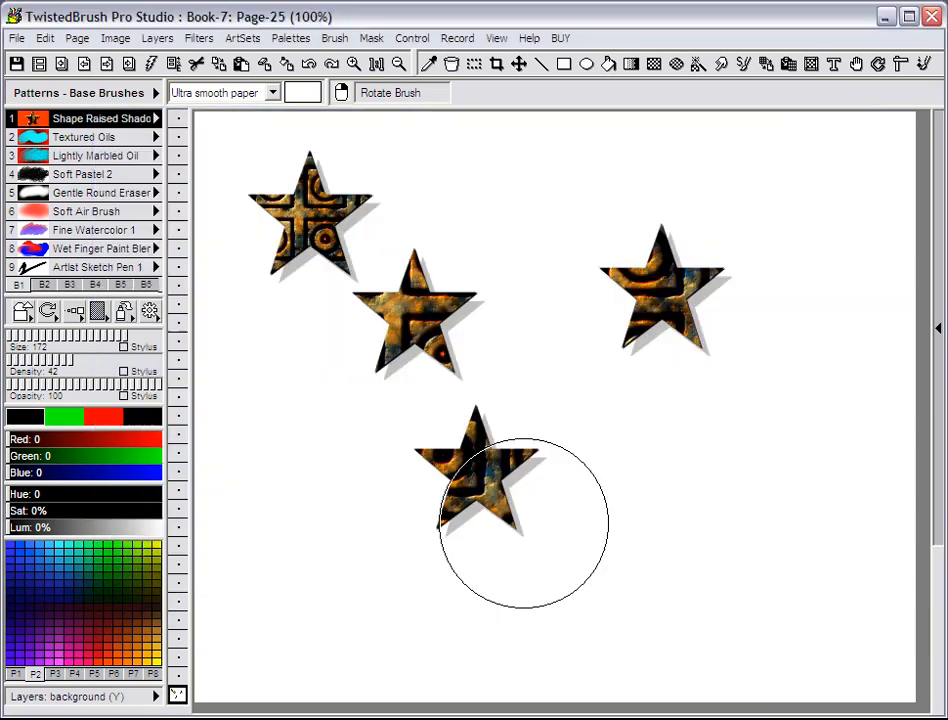
{"action": "left_click", "coordinate": [664, 515]}
{"action": "left_click", "coordinate": [366, 544]}
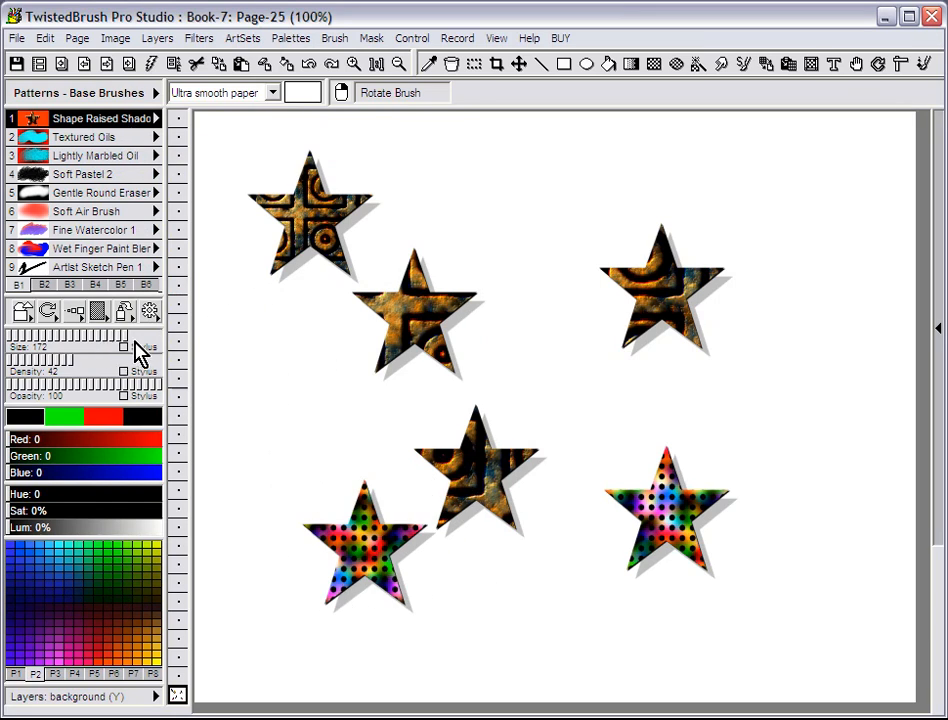
Step: Set the brush density to 87 and the size to 276, then stamp two large dotted stars, one of them rotated
{"action": "left_click", "coordinate": [142, 360]}
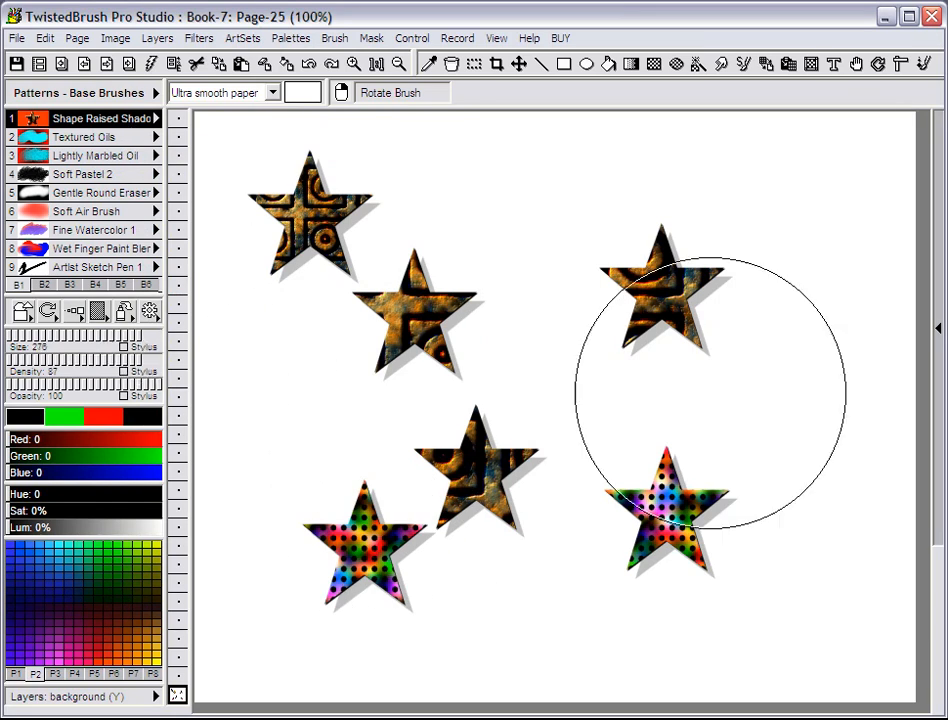
{"action": "left_click", "coordinate": [755, 393]}
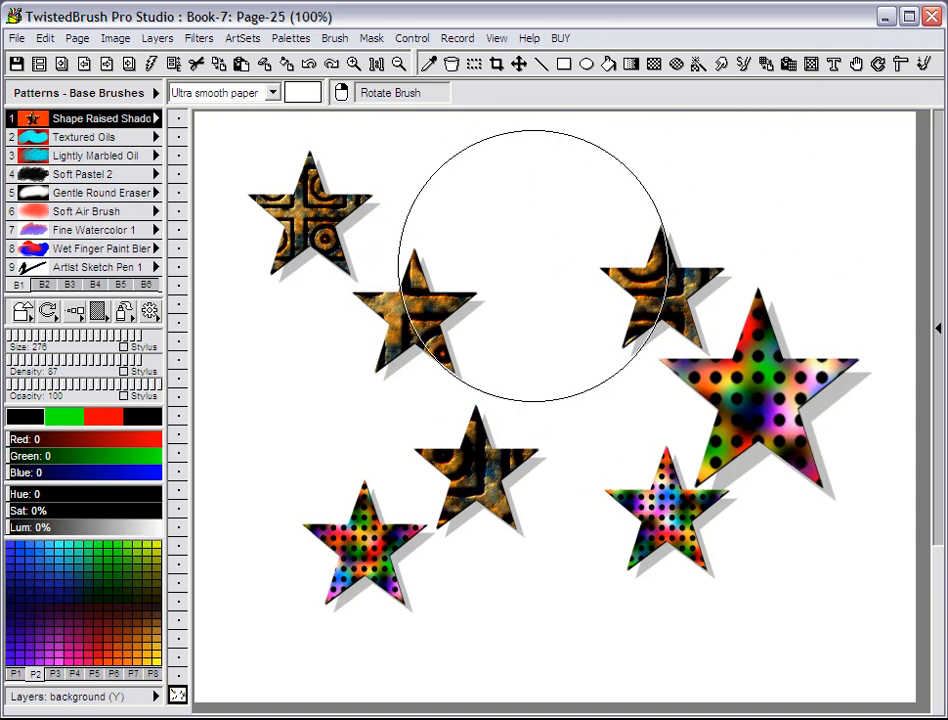
{"action": "left_click", "coordinate": [535, 275]}
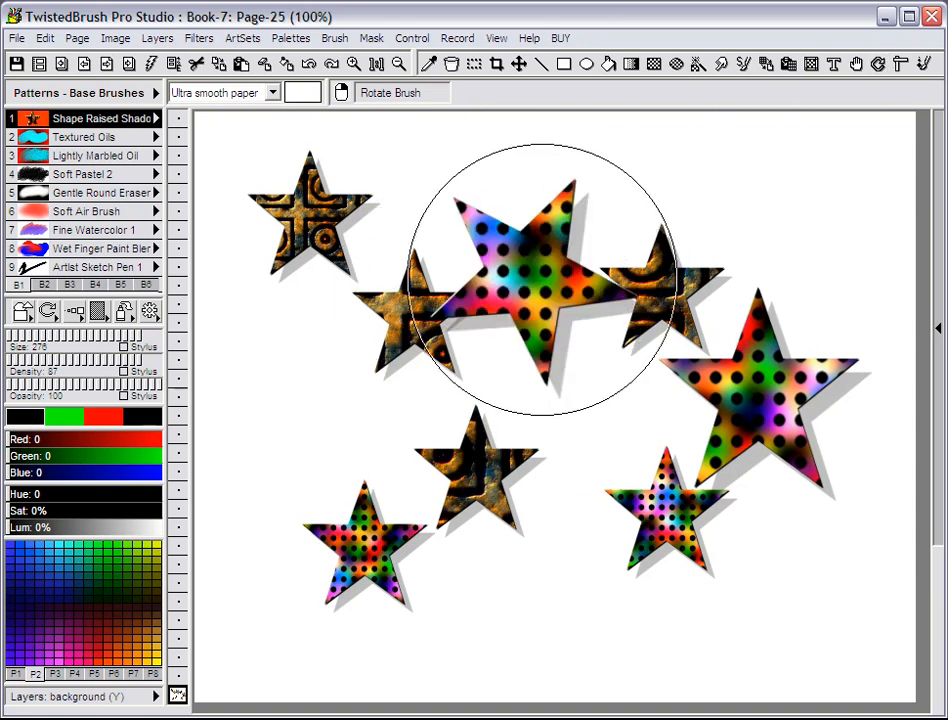
Step: Change the brush shape to Shape - Club from the Shapes - Geometrics set and stamp one large dotted club
{"action": "left_click", "coordinate": [24, 312]}
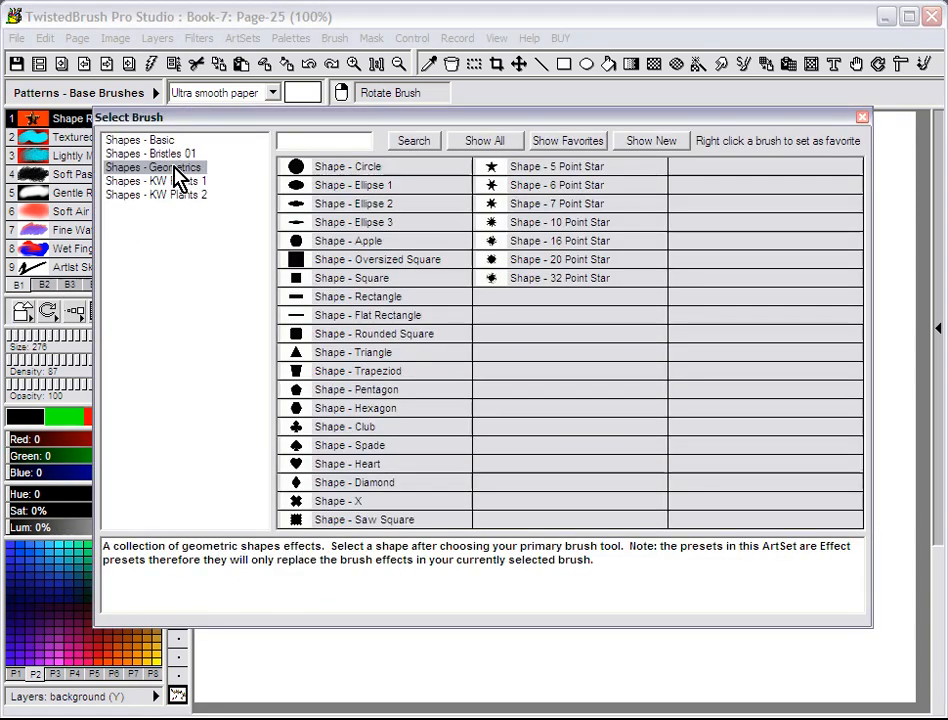
{"action": "left_click", "coordinate": [323, 428]}
{"action": "left_click", "coordinate": [311, 410]}
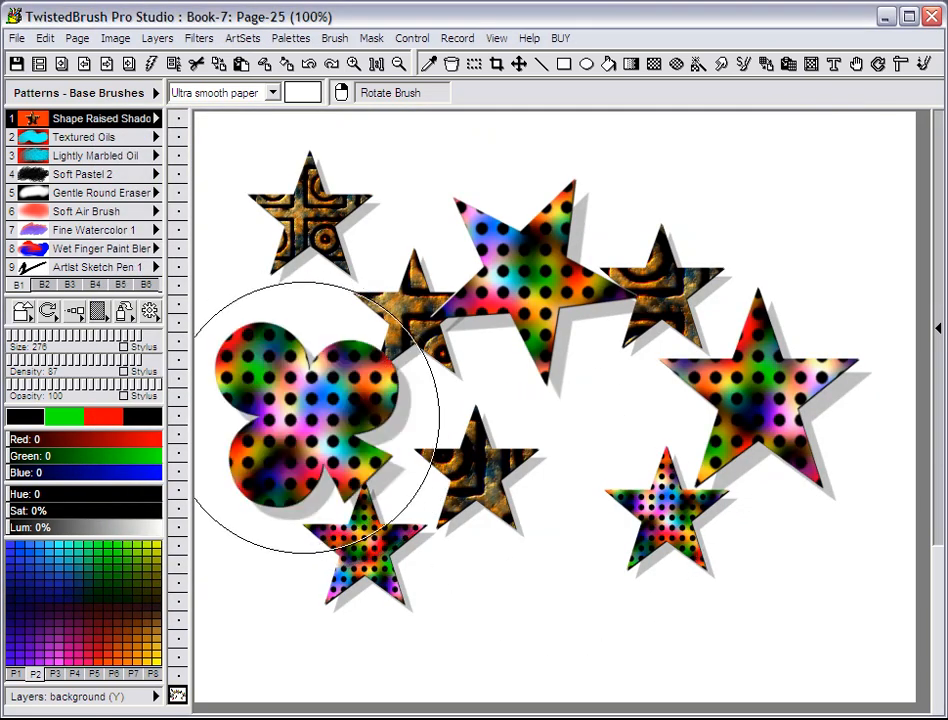